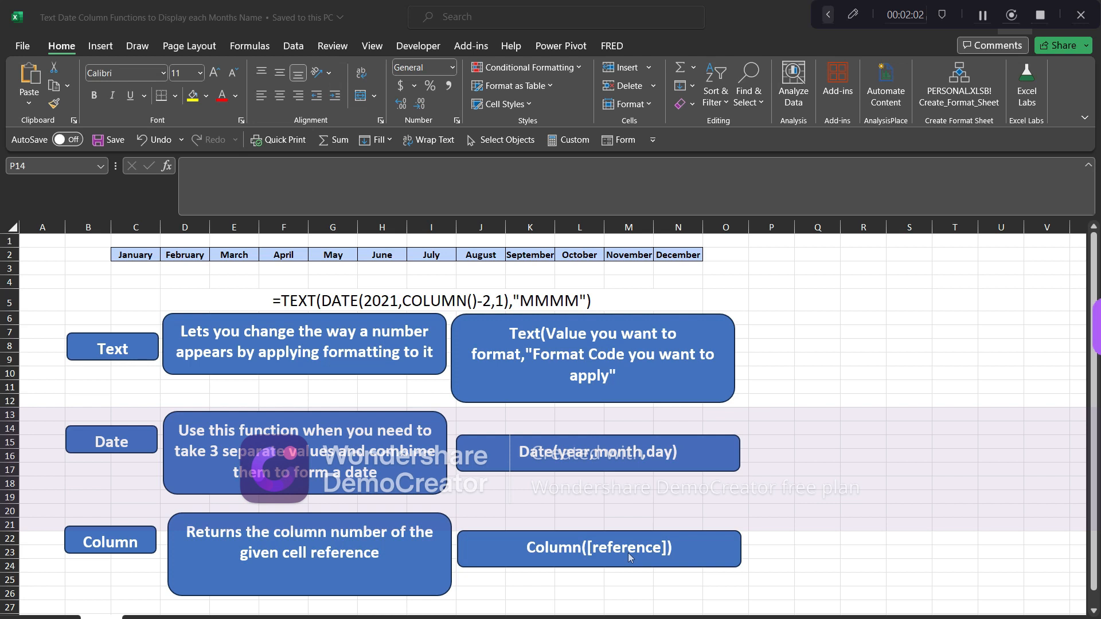
Enter the formula =COLUMN() without a reference in cell C4.
{"action": "left_click", "coordinate": [135, 282]}
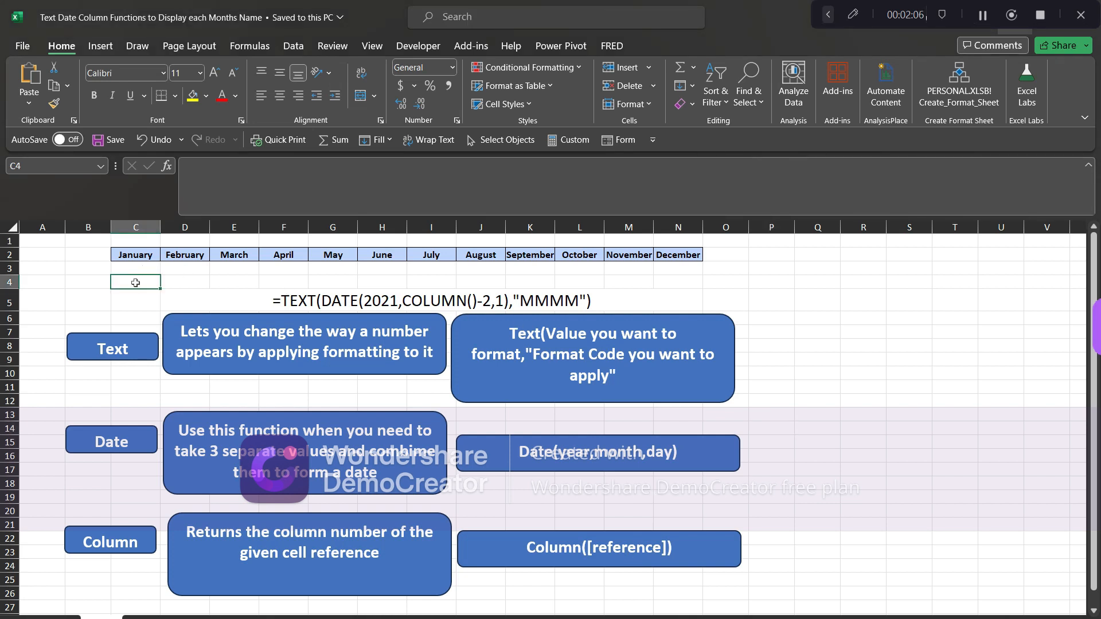
{"action": "type", "text": "="}
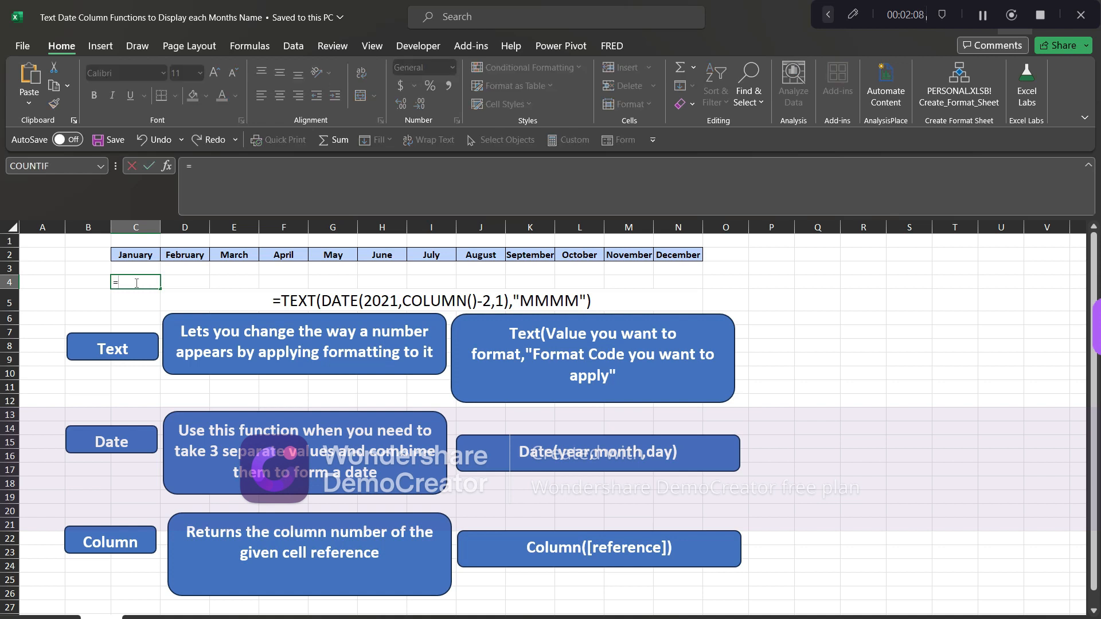
{"action": "type", "text": "column"}
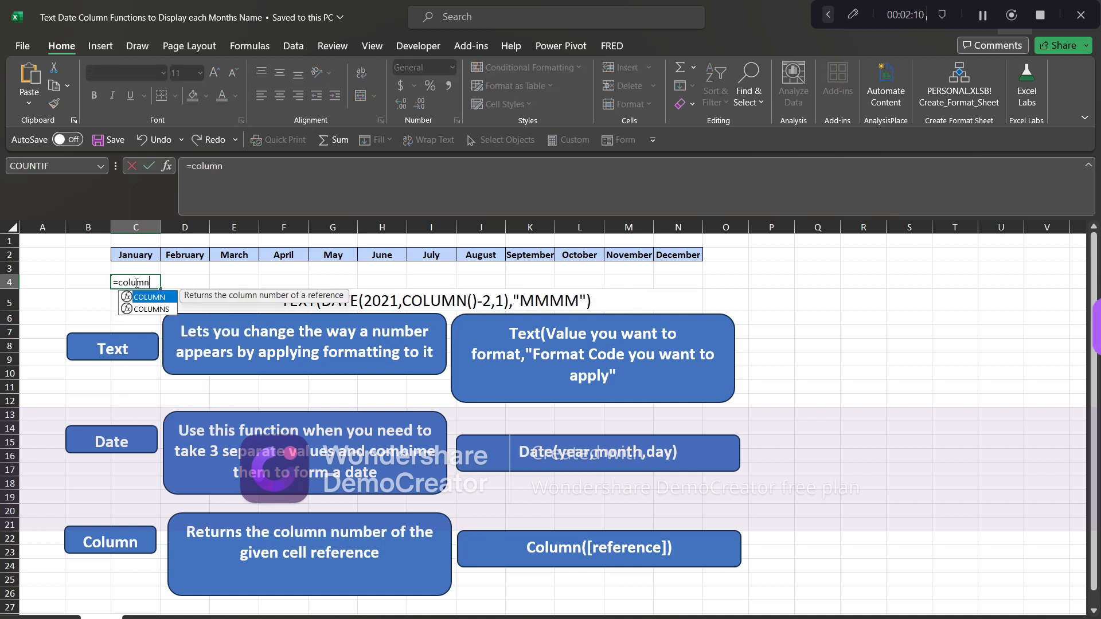
{"action": "type", "text": "()"}
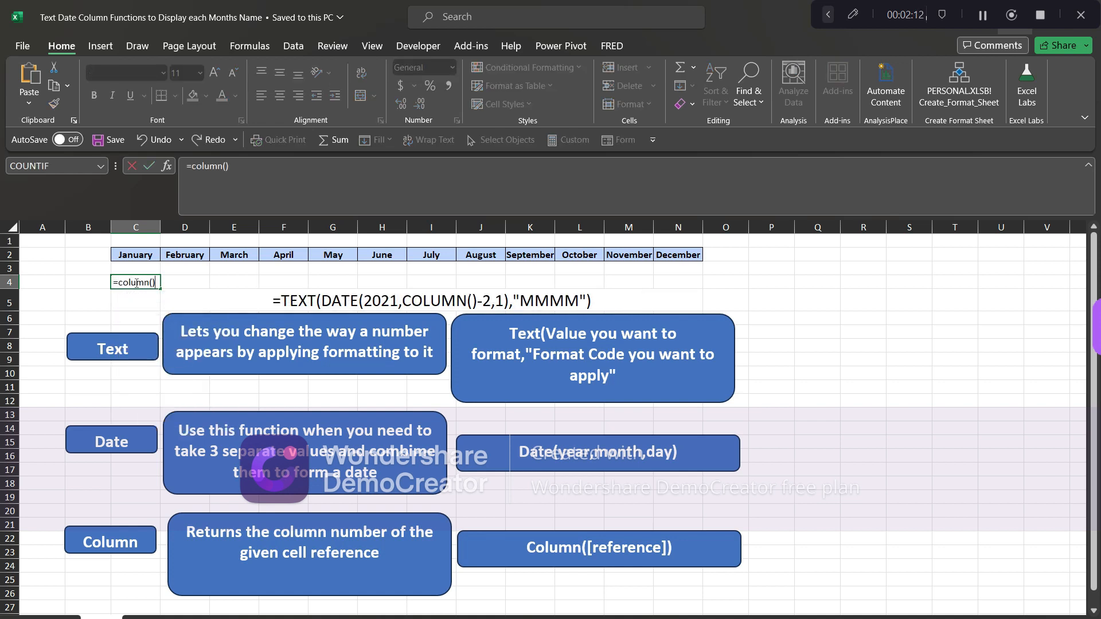
{"action": "key", "text": "Return"}
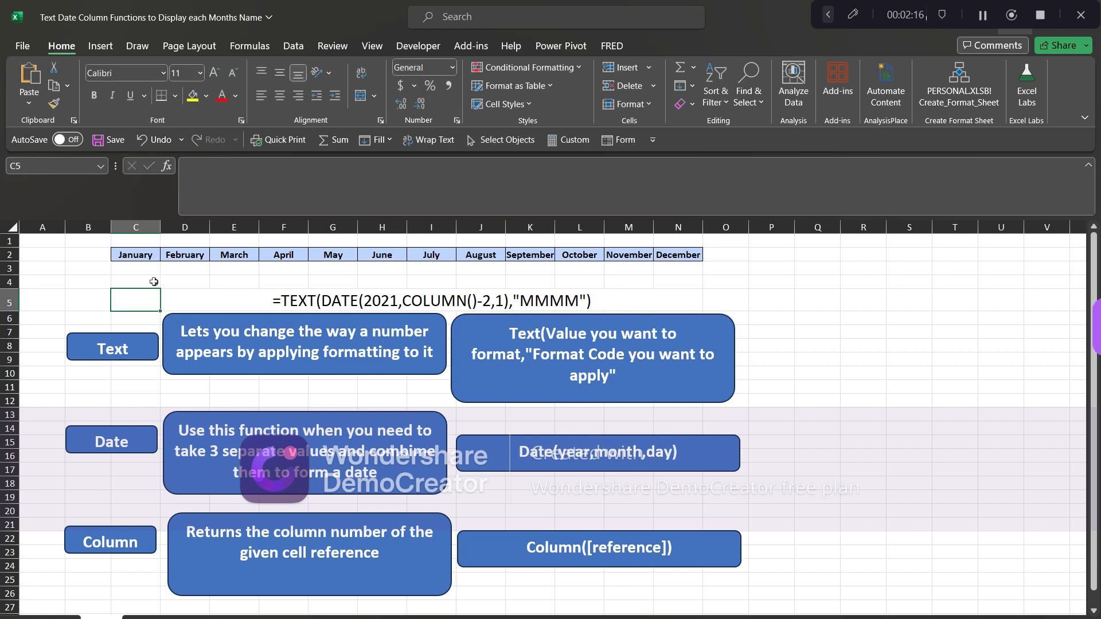
Add cell K4 as the reference in C4's COLUMN formula, making it =COLUMN(K4).
{"action": "left_click", "coordinate": [154, 282]}
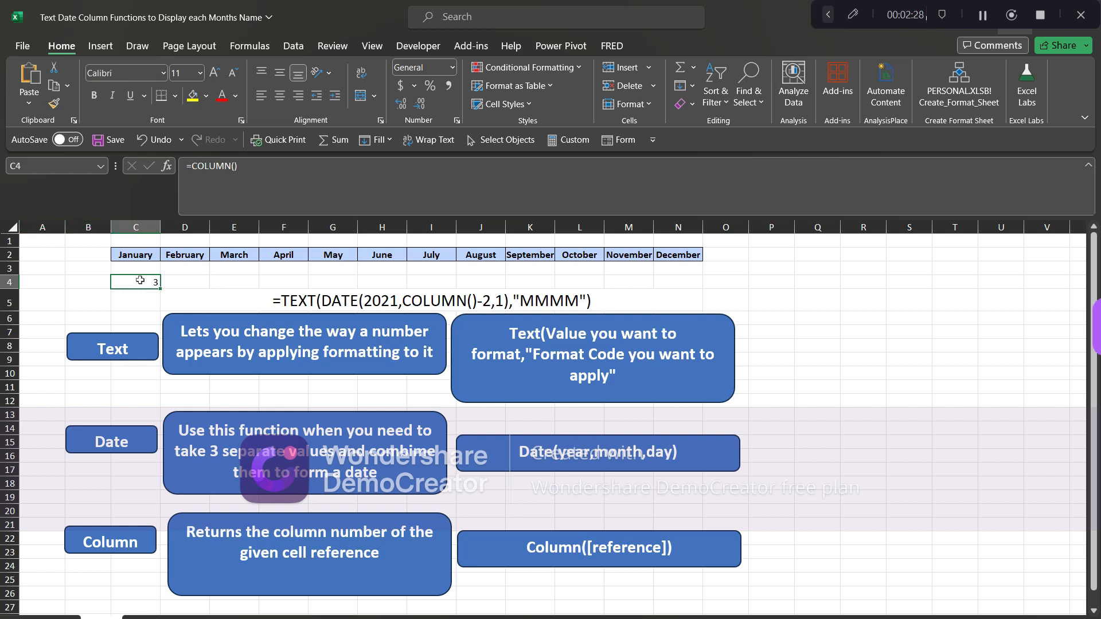
{"action": "left_click", "coordinate": [264, 171]}
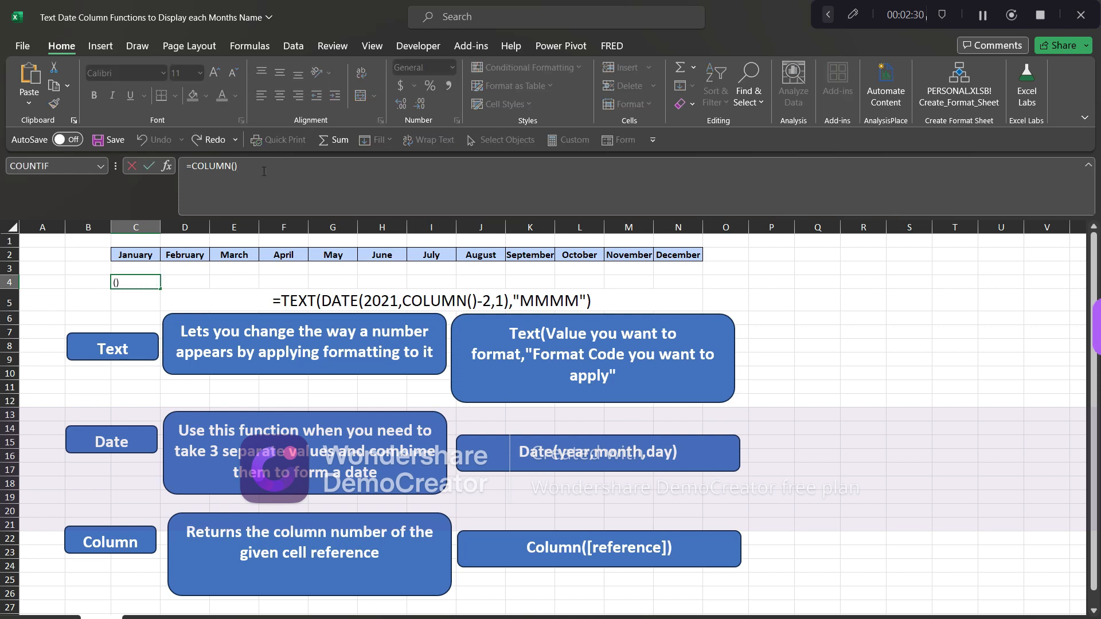
{"action": "key", "text": "Left"}
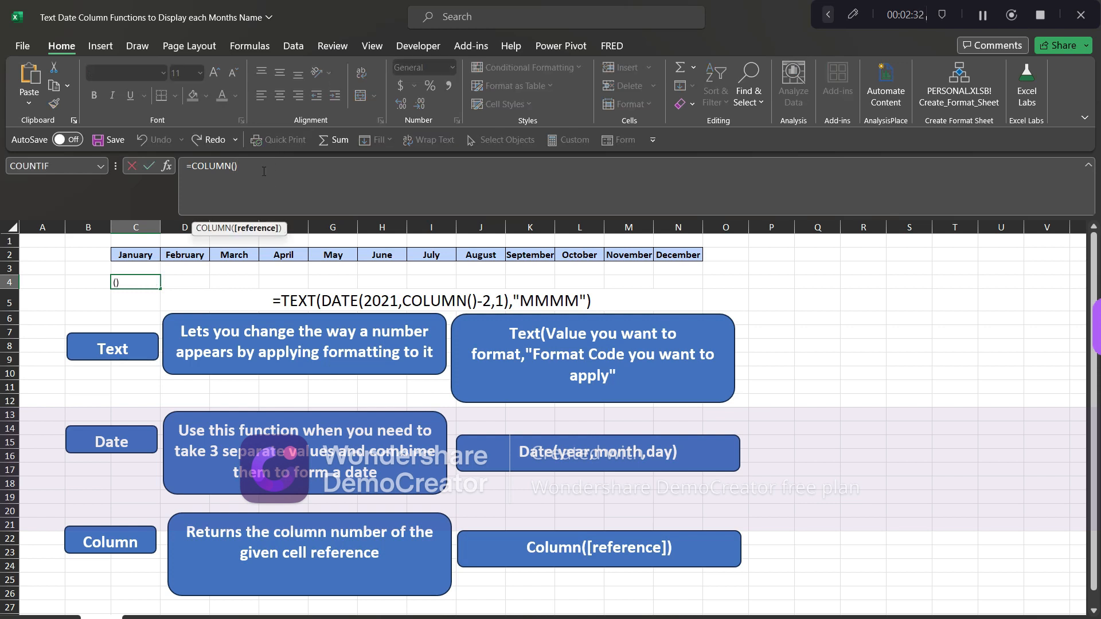
{"action": "left_click", "coordinate": [530, 282]}
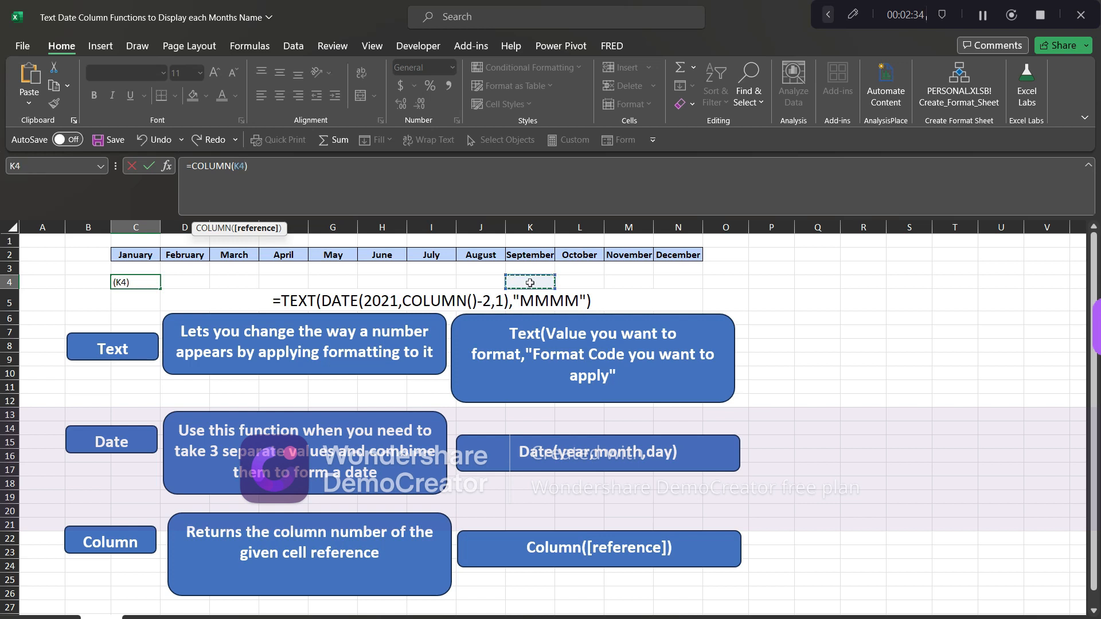
{"action": "key", "text": "Return"}
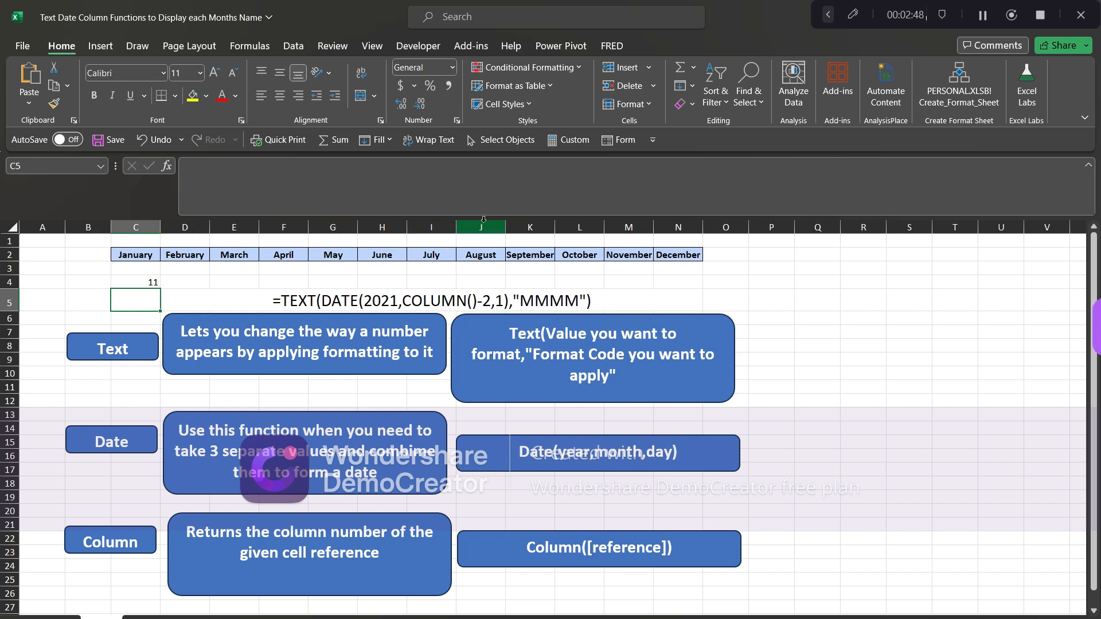
Clear cell C4 and enter =COLUMN() with no reference in it.
{"action": "left_click", "coordinate": [148, 281]}
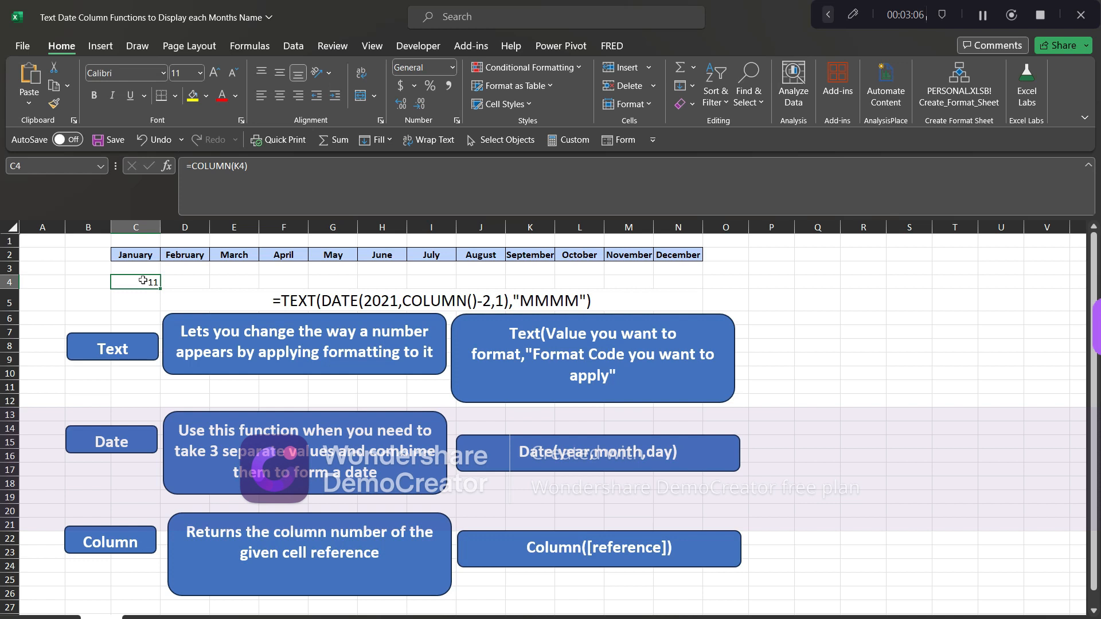
{"action": "key", "text": "BackSpace"}
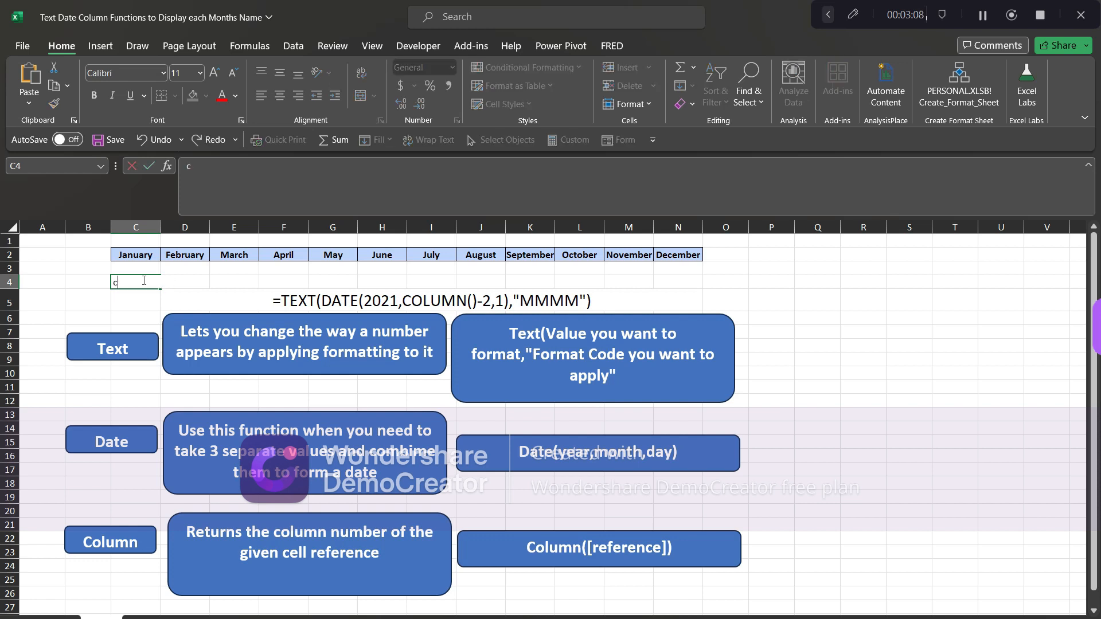
{"action": "type", "text": "=co"}
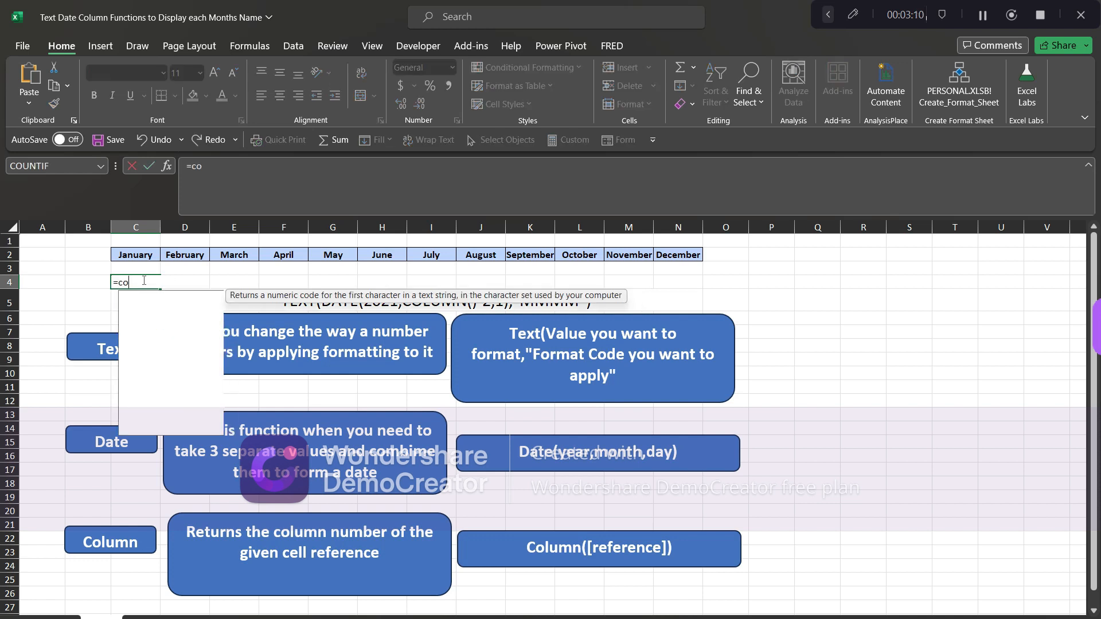
{"action": "type", "text": "lumn"}
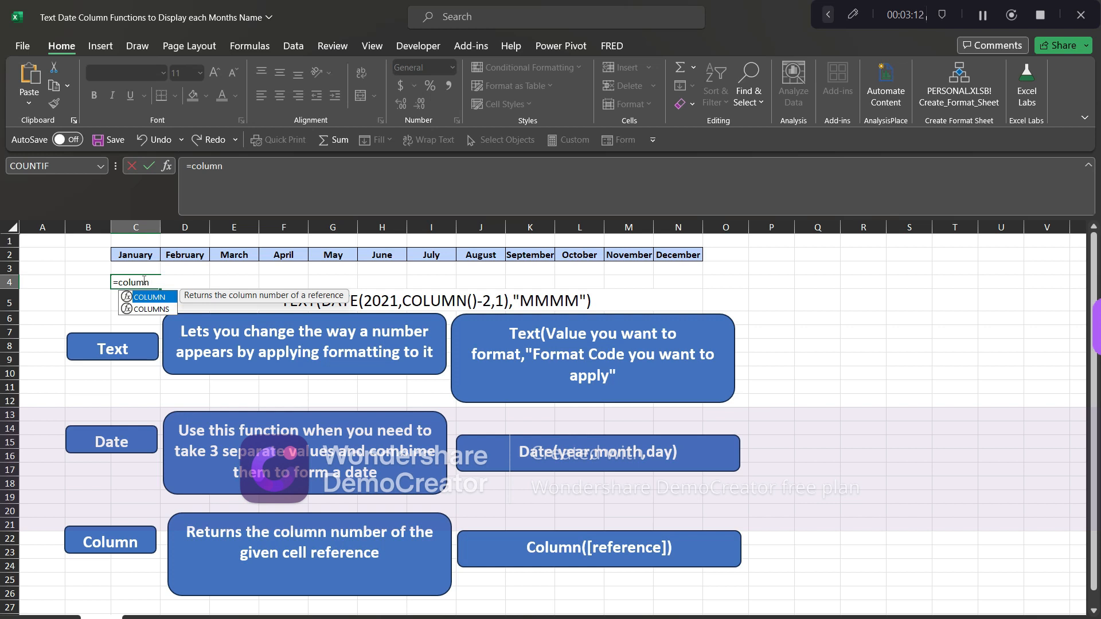
{"action": "type", "text": "()"}
{"action": "key", "text": "Return"}
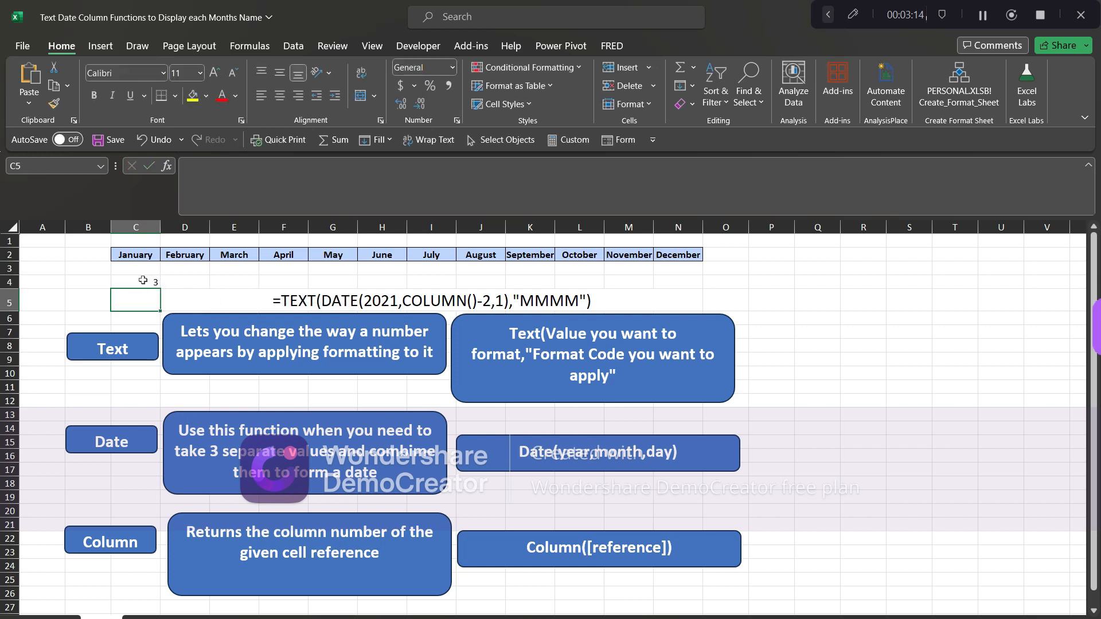
Nest C4's COLUMN function as the month of a DATE function, making the formula =DATE(2021,COLUMN()-2,1).
{"action": "left_click", "coordinate": [148, 282]}
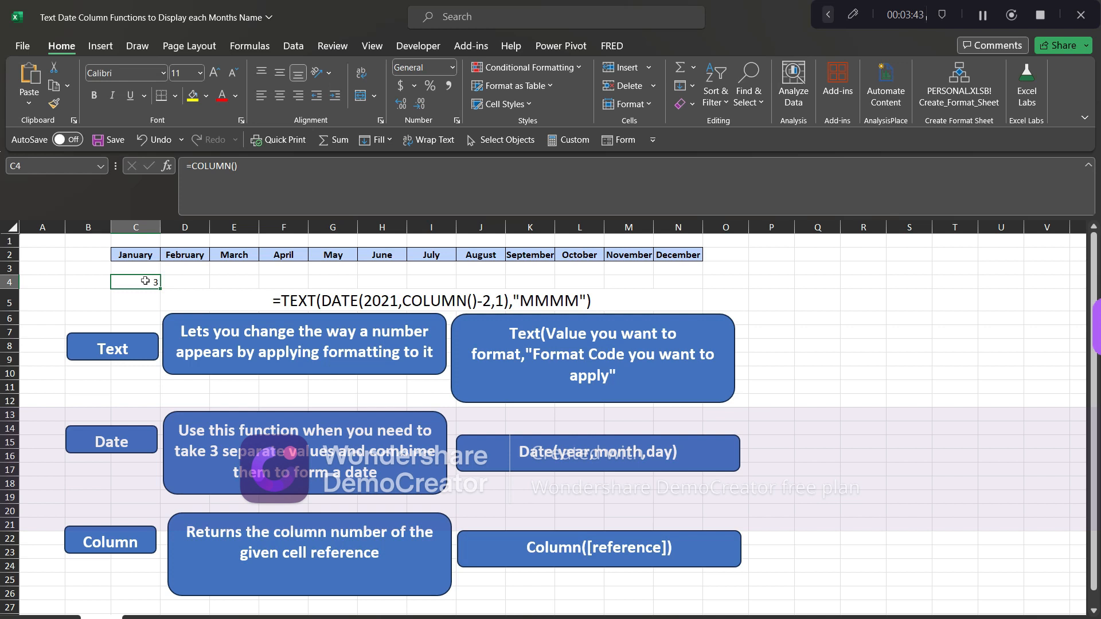
{"action": "left_click", "coordinate": [195, 166]}
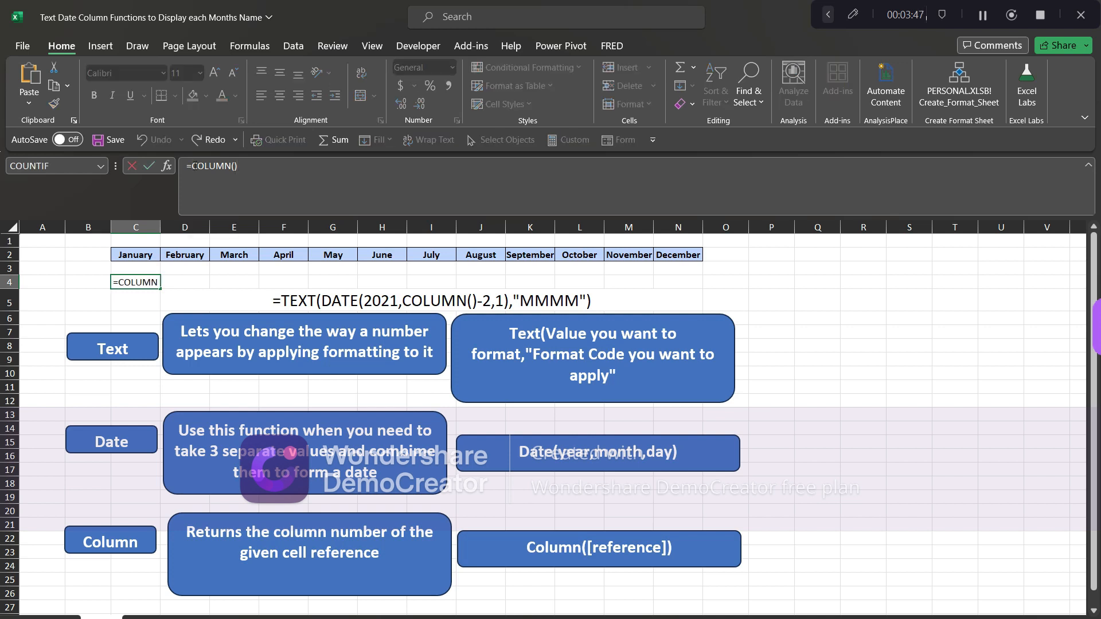
{"action": "type", "text": "DATE("}
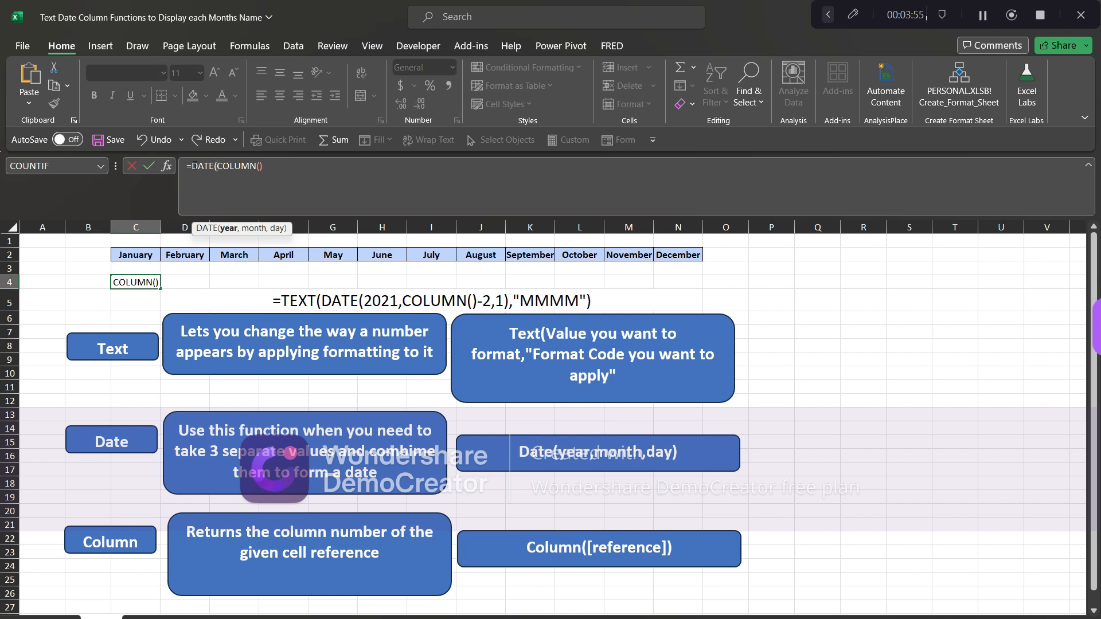
{"action": "type", "text": "2021"}
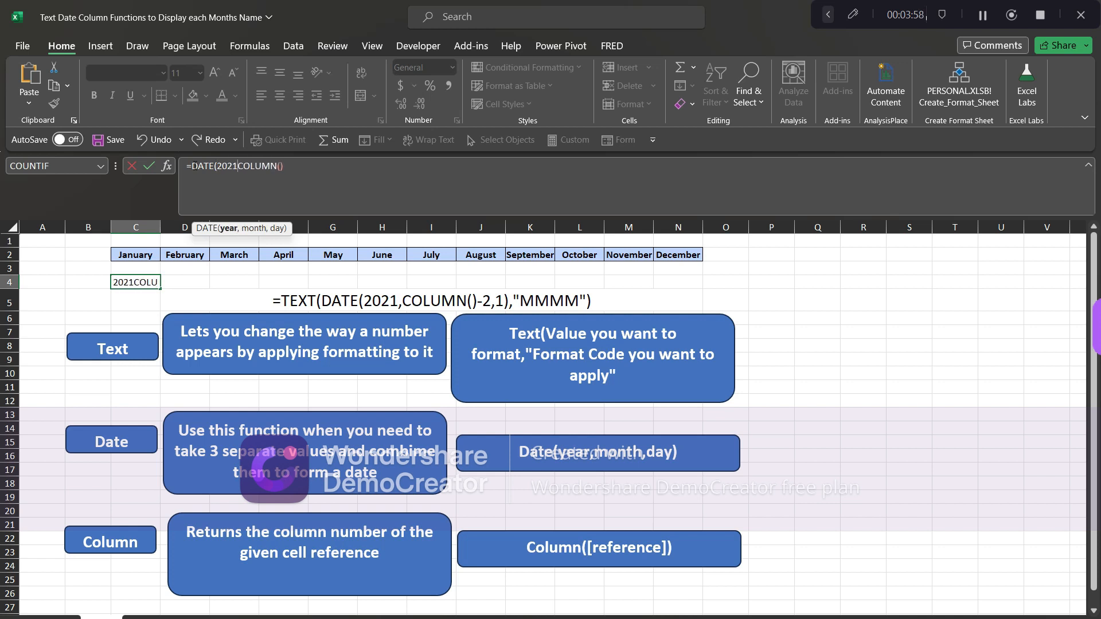
{"action": "type", "text": ","}
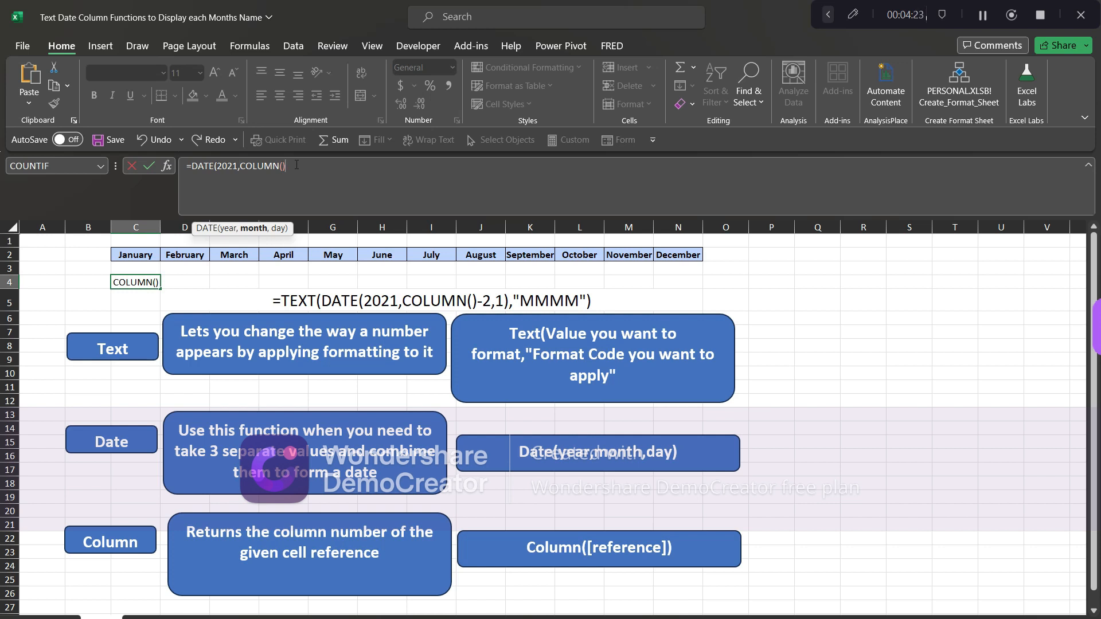
{"action": "type", "text": "-2,"}
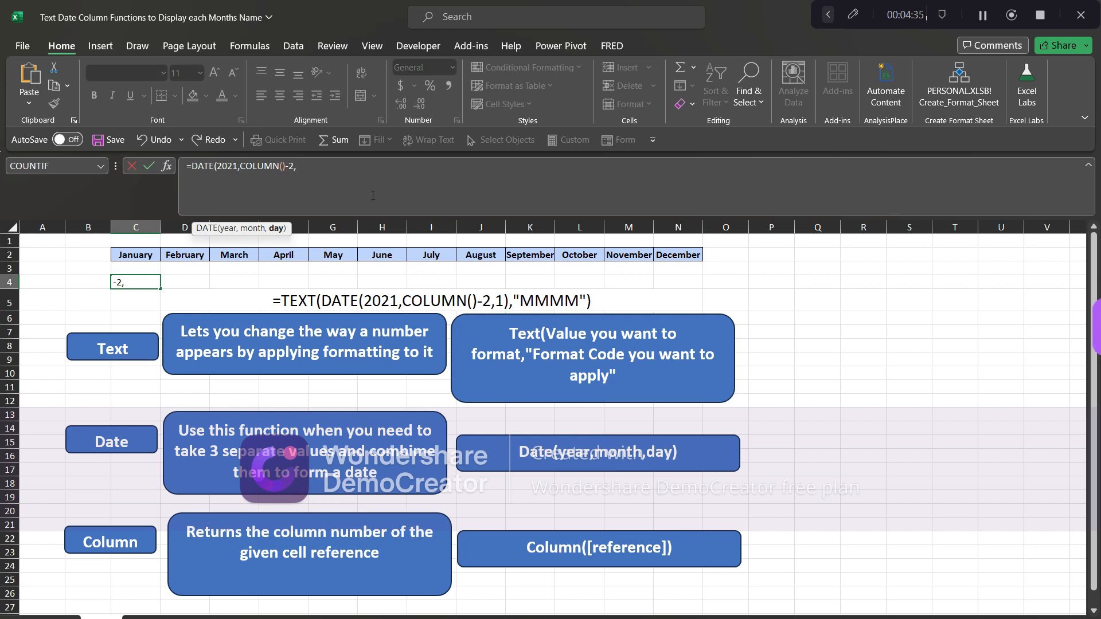
{"action": "type", "text": "1"}
{"action": "type", "text": ")"}
{"action": "key", "text": "Return"}
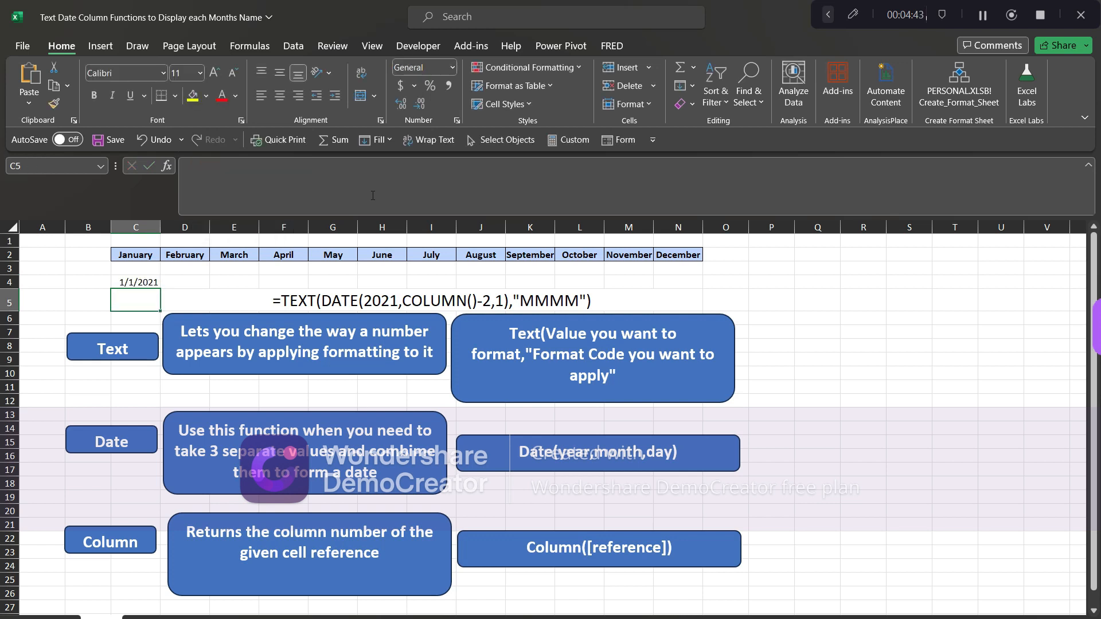
Wrap C4's DATE formula in a TEXT function with the format code "mmmm", making it =TEXT(DATE(2021,COLUMN()-2,1),"mmmm").
{"action": "left_click", "coordinate": [142, 282]}
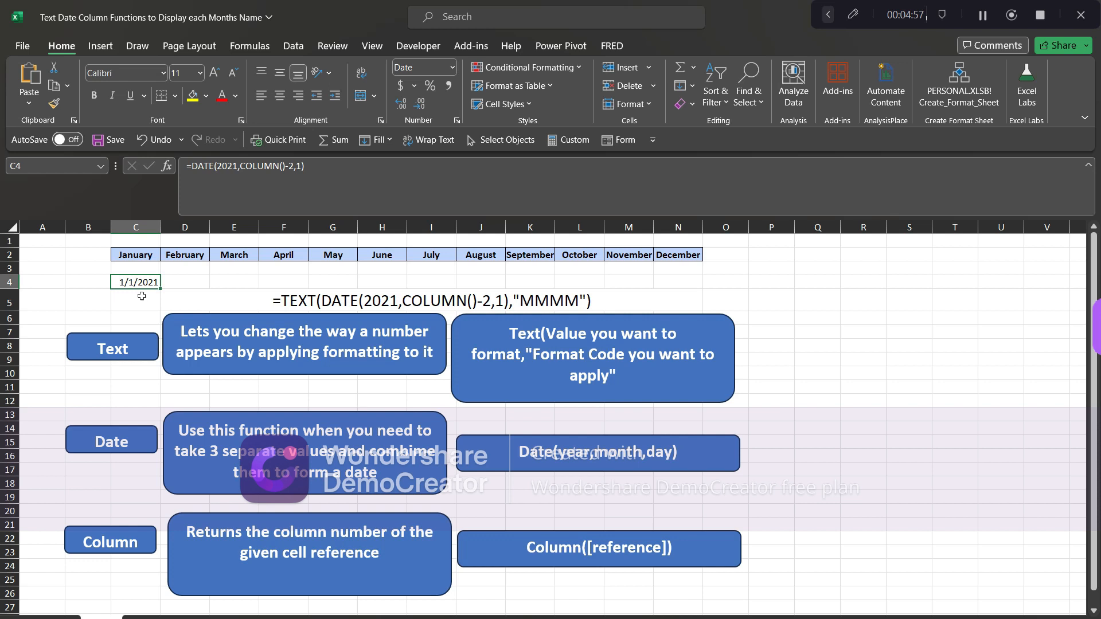
{"action": "left_click", "coordinate": [192, 166]}
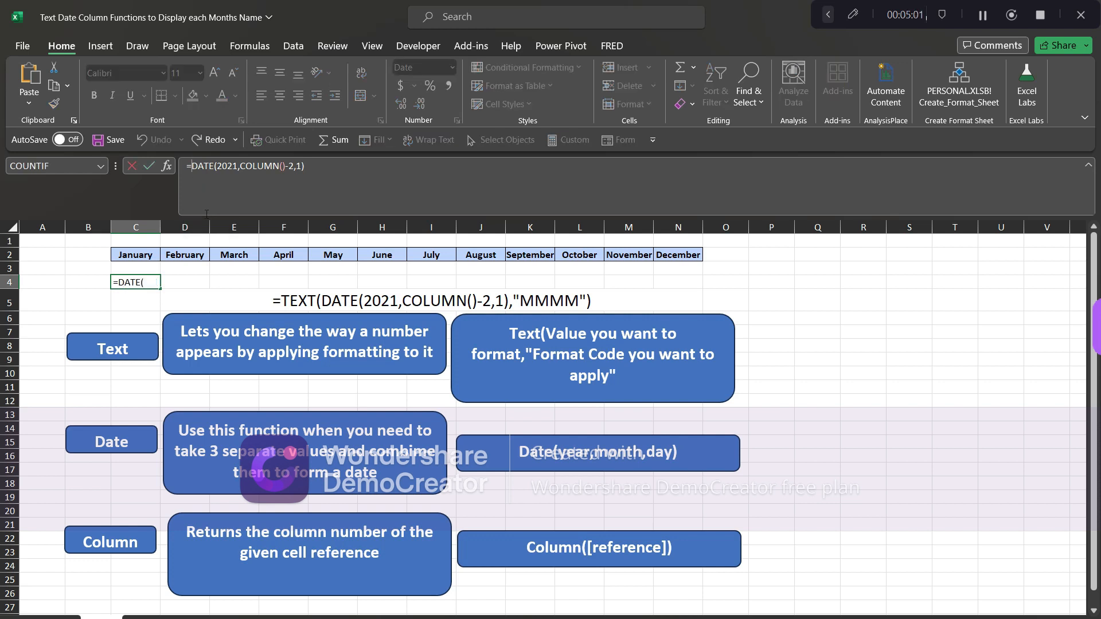
{"action": "type", "text": "text"}
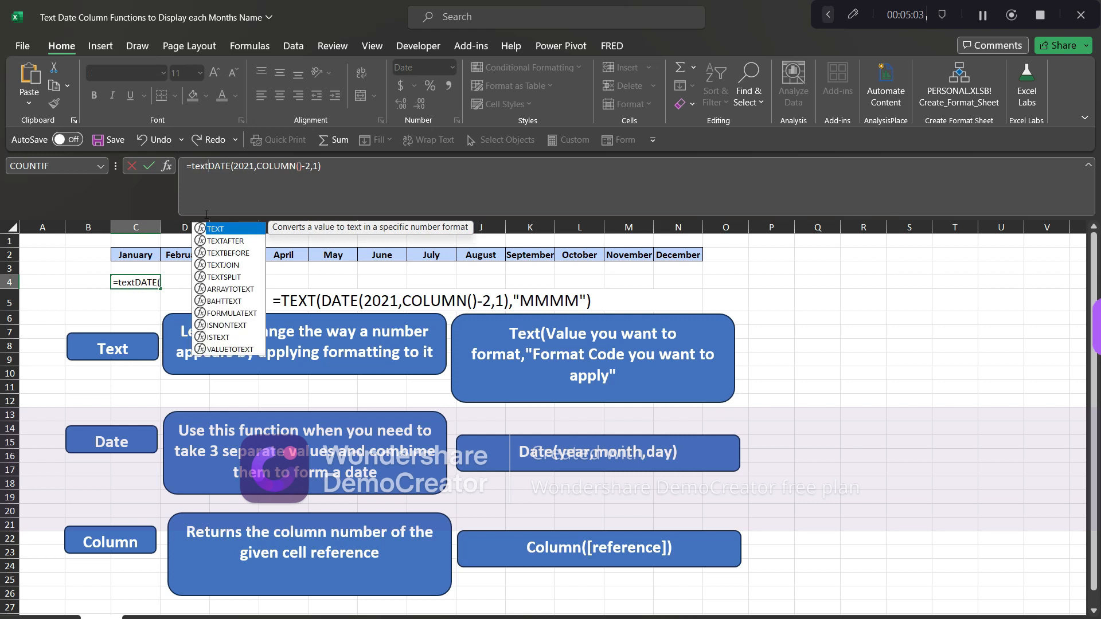
{"action": "key", "text": "Tab"}
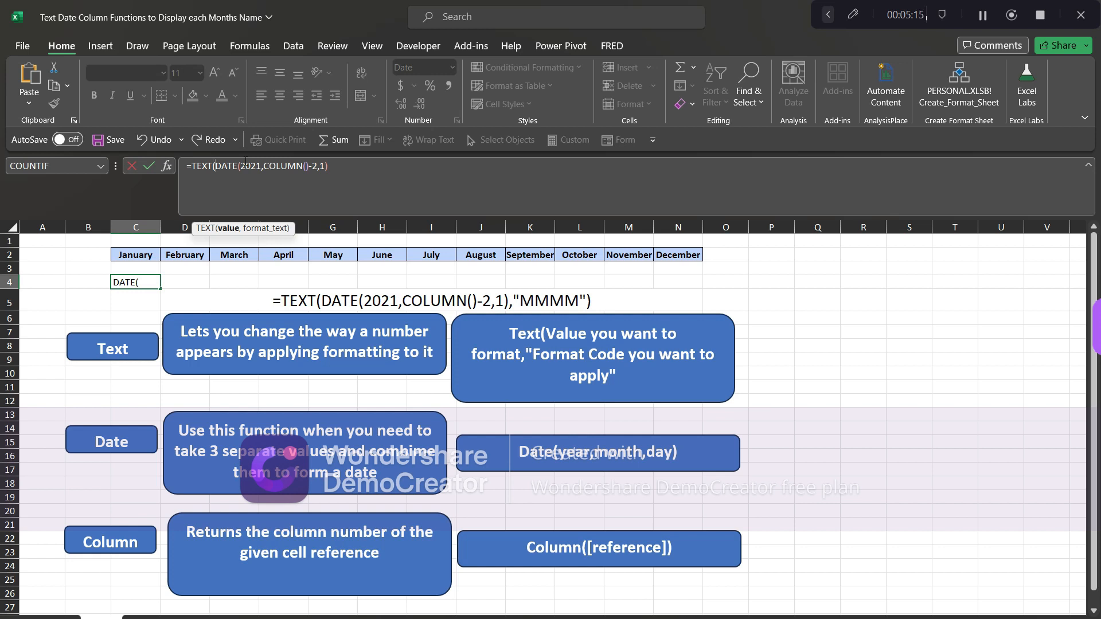
{"action": "left_click", "coordinate": [343, 166]}
{"action": "type", "text": ","}
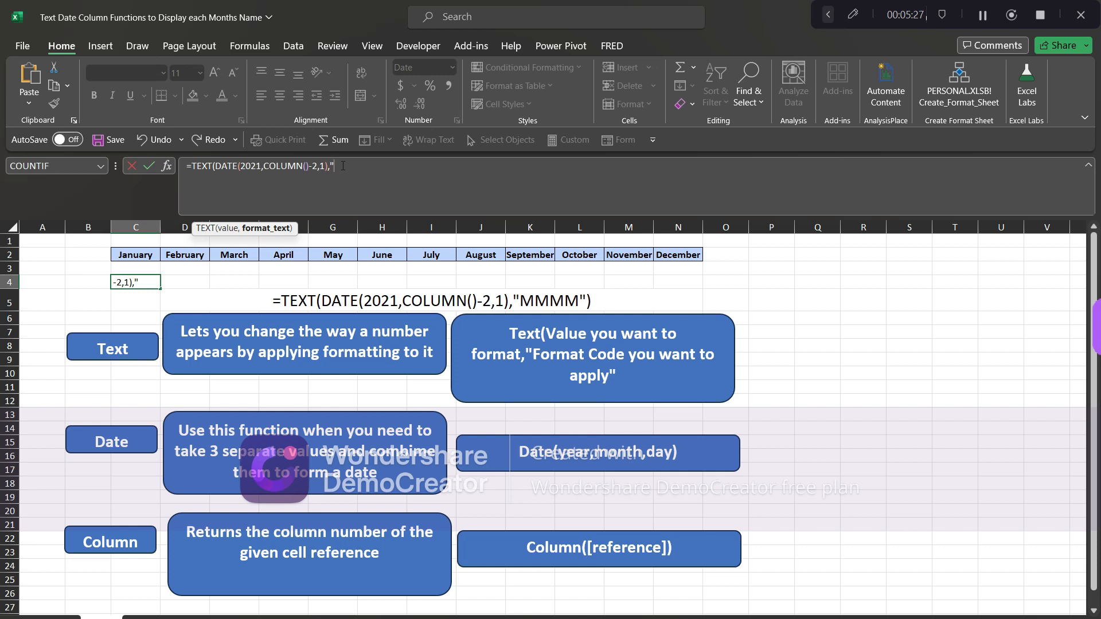
{"action": "type", "text": "mmmm\")"}
{"action": "key", "text": "Return"}
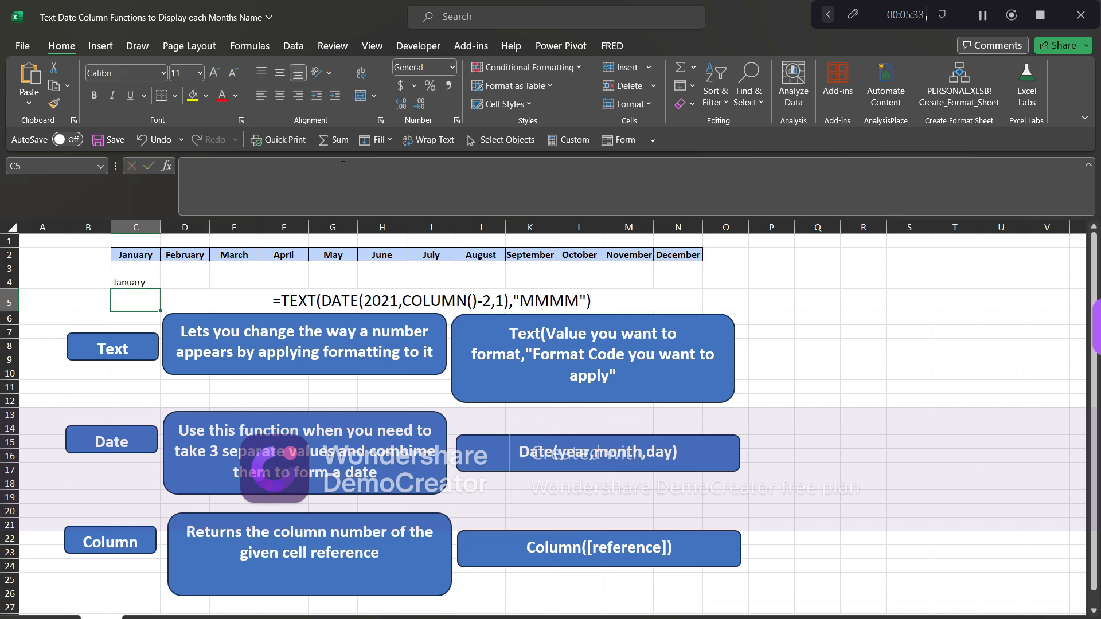
Fill the month-name formula from C4 across row 4 to N4, and then select cell C5.
{"action": "left_click", "coordinate": [133, 281]}
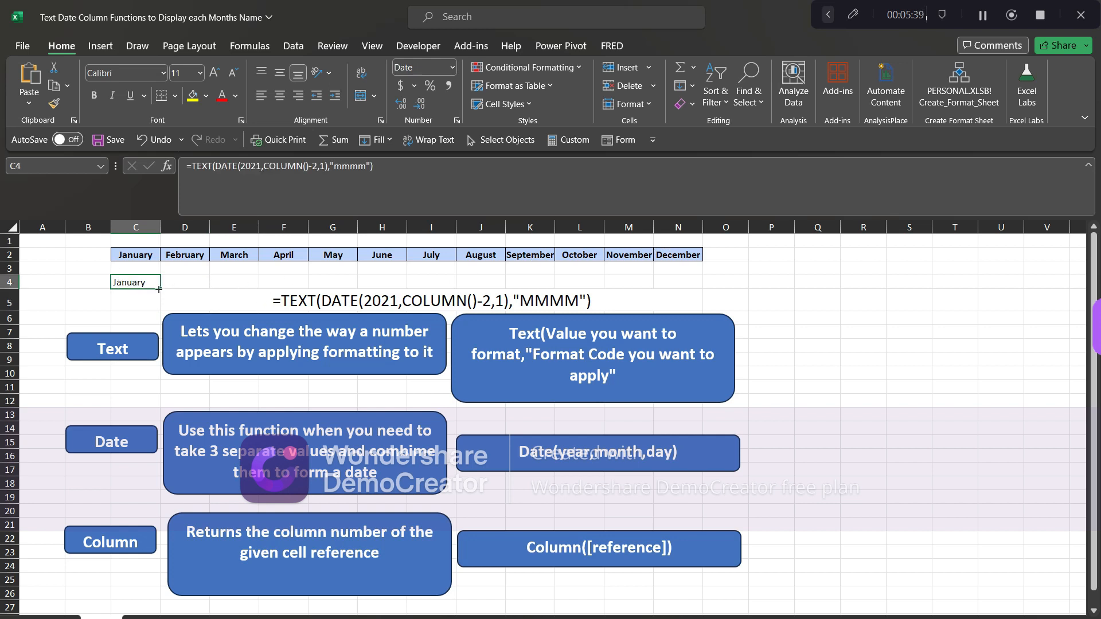
{"action": "left_click_drag", "start_coordinate": [158, 288], "coordinate": [682, 284]}
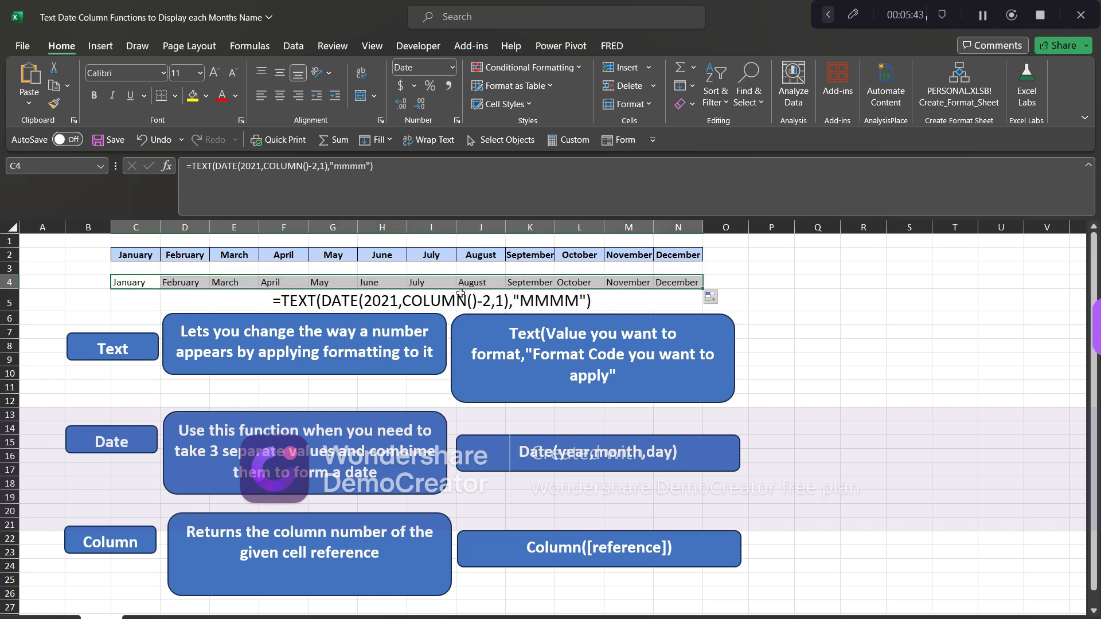
{"action": "left_click", "coordinate": [143, 296]}
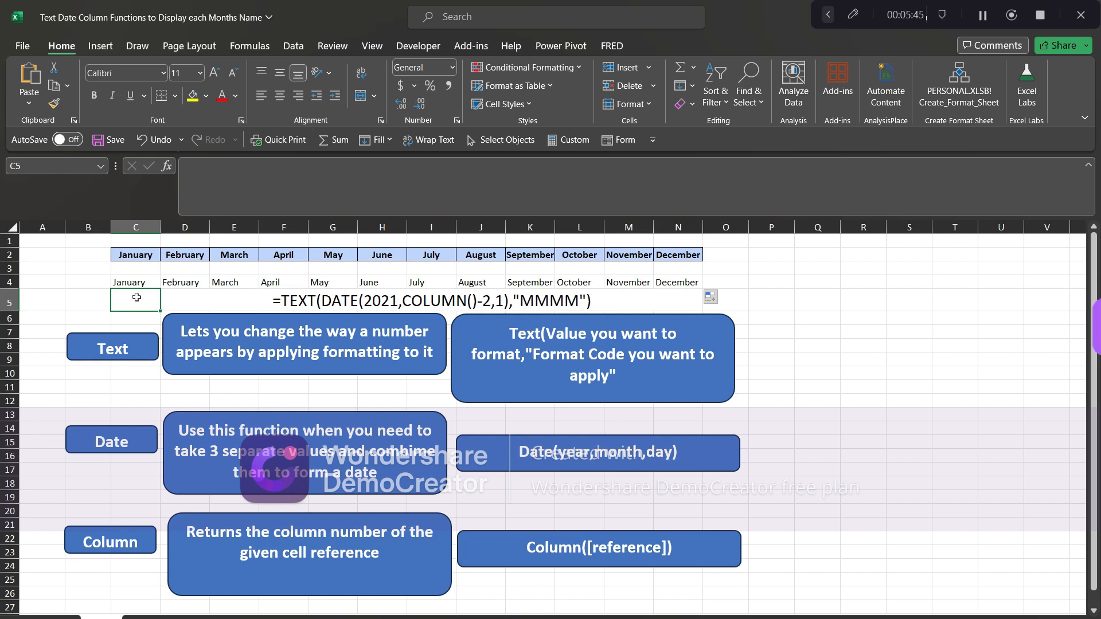